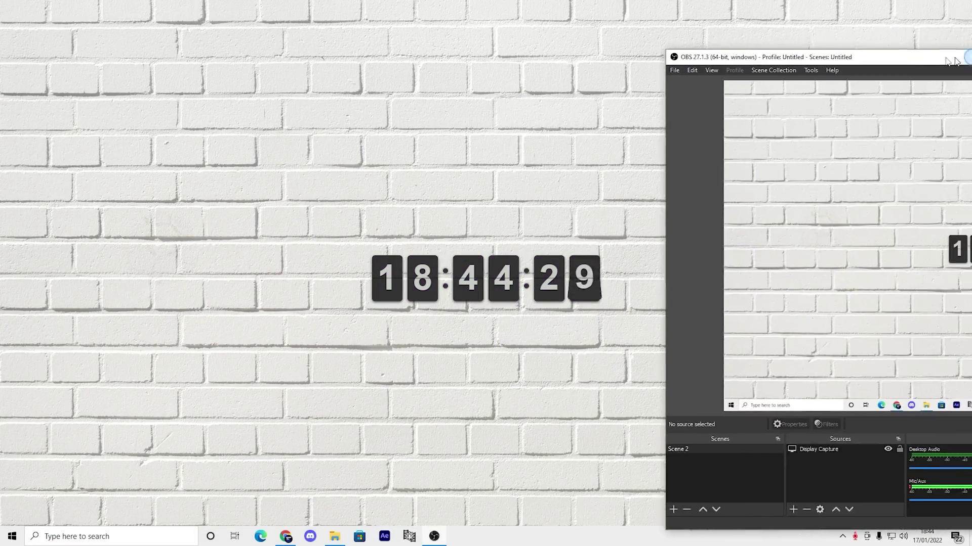
- Drag the OBS window by its title bar until it sits centred on the desktop
left_click_drag(960, 55, 461, 36)
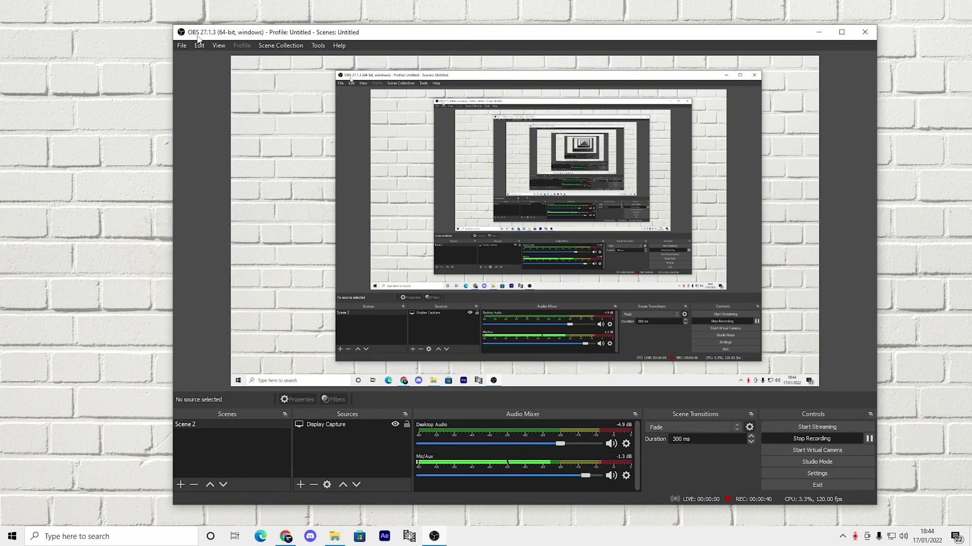
left_click_drag(225, 36, 179, 25)
left_click_drag(268, 23, 316, 18)
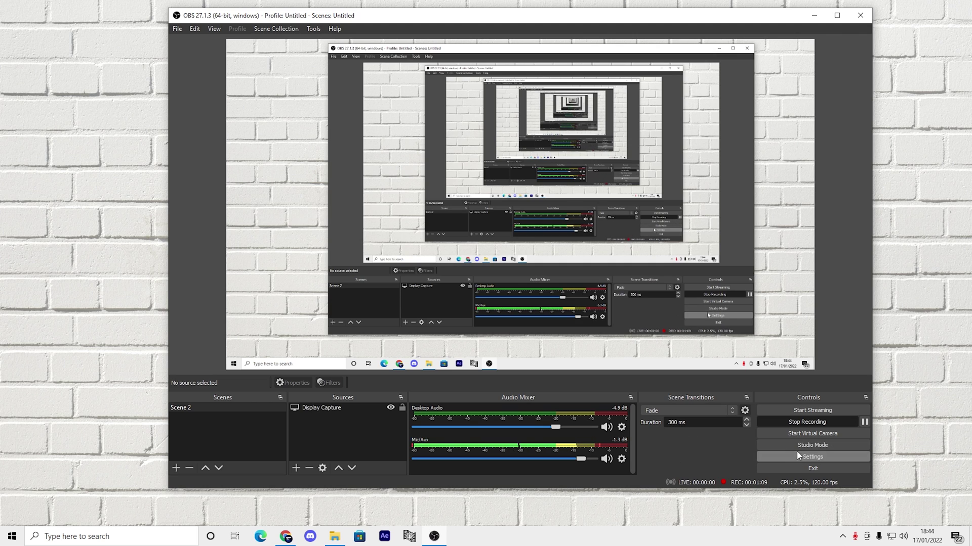
- Open OBS Settings from the Controls dock and scroll through the General page
left_click(812, 455)
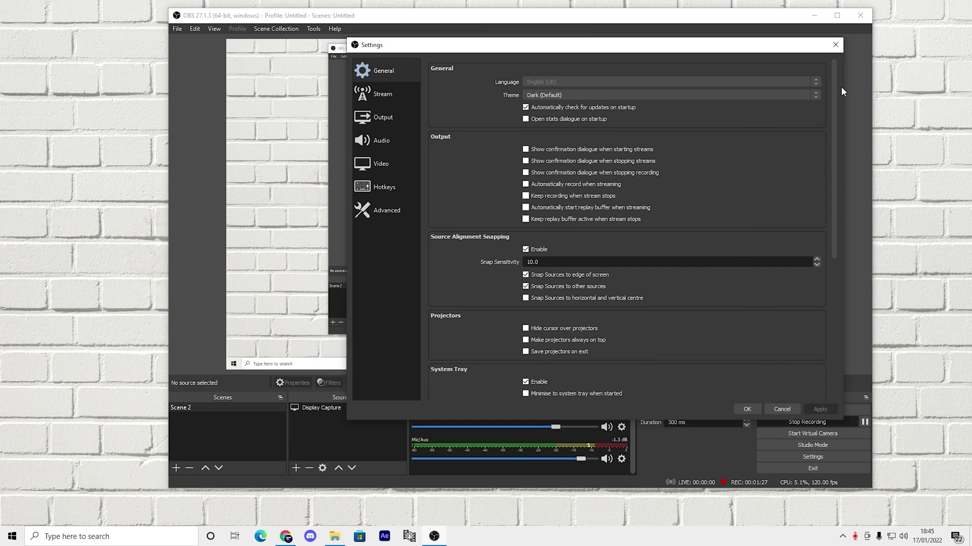
left_click_drag(840, 86, 805, 252)
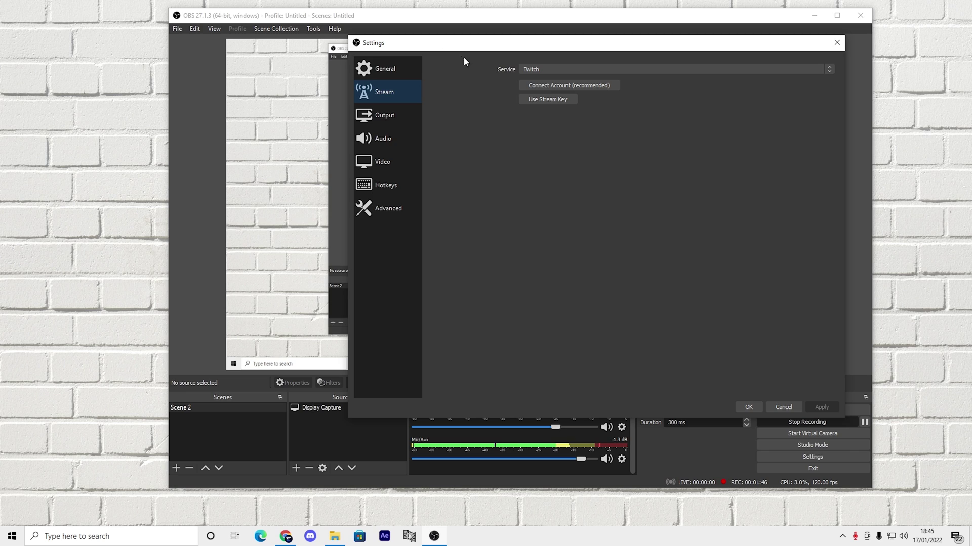
- Show Output's Recording tab: mp4, NVENC H.264, CBR 80000 Kbps, Max Quality preset
left_click(412, 120)
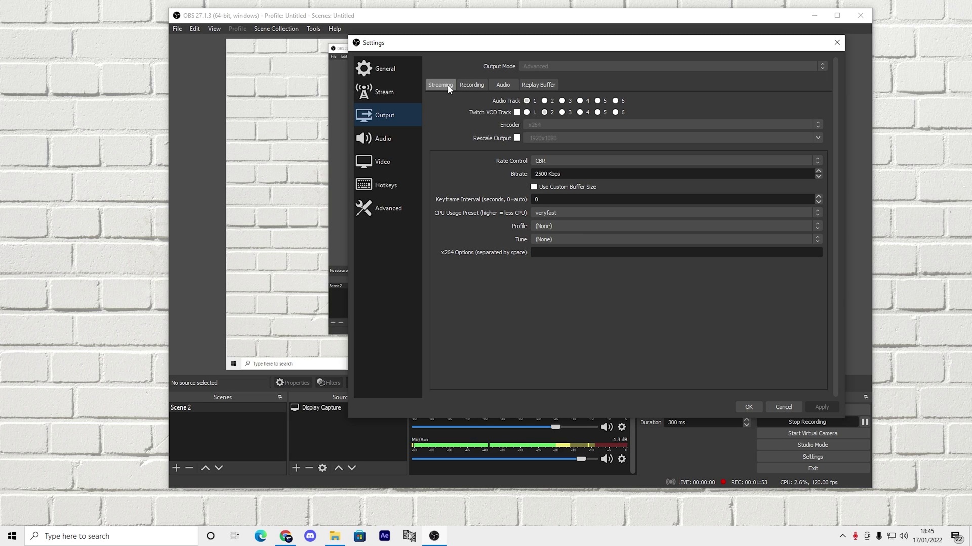
left_click(478, 87)
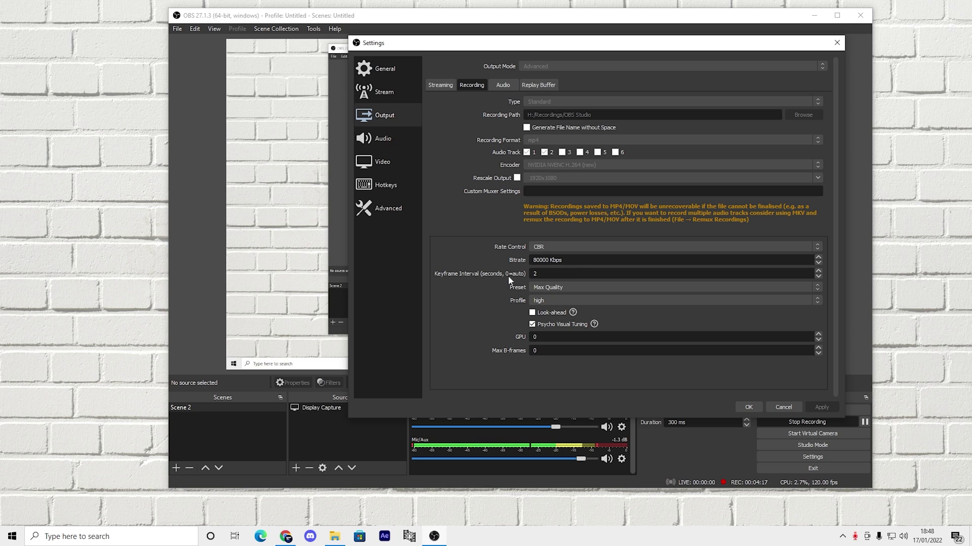
key("Tab")
left_click(537, 288)
left_click(537, 288)
key("shift+Tab")
key("shift+Tab")
left_click(569, 335)
key("Tab")
type("2")
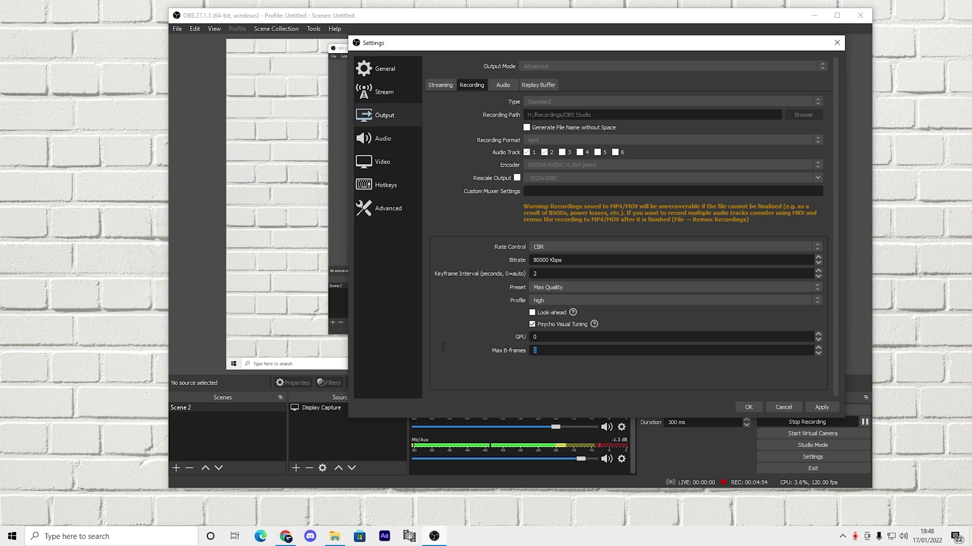
key("BackSpace")
- On the Audio page, keep Speakers (Yeti Classic) as desktop audio and Microphone (Yeti Classic) as mic
left_click(397, 138)
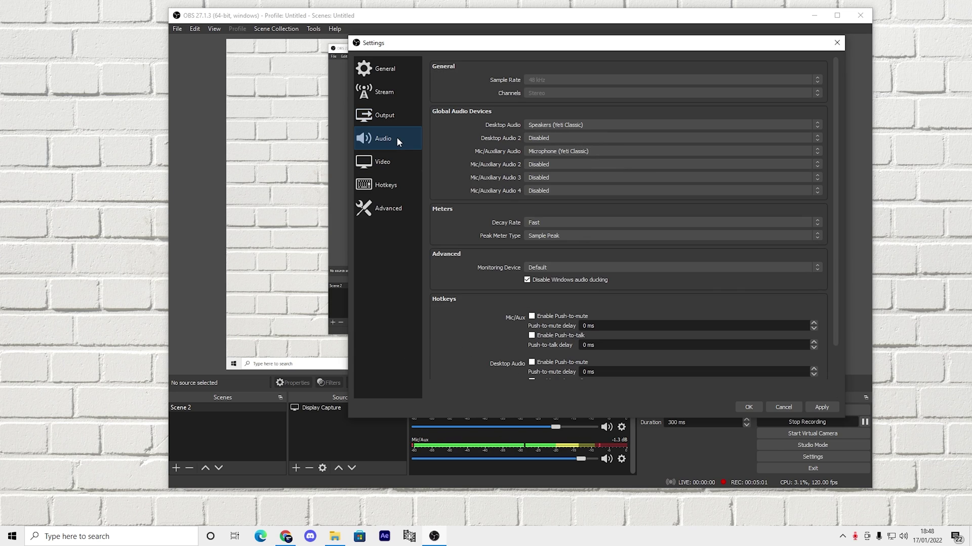
left_click(554, 127)
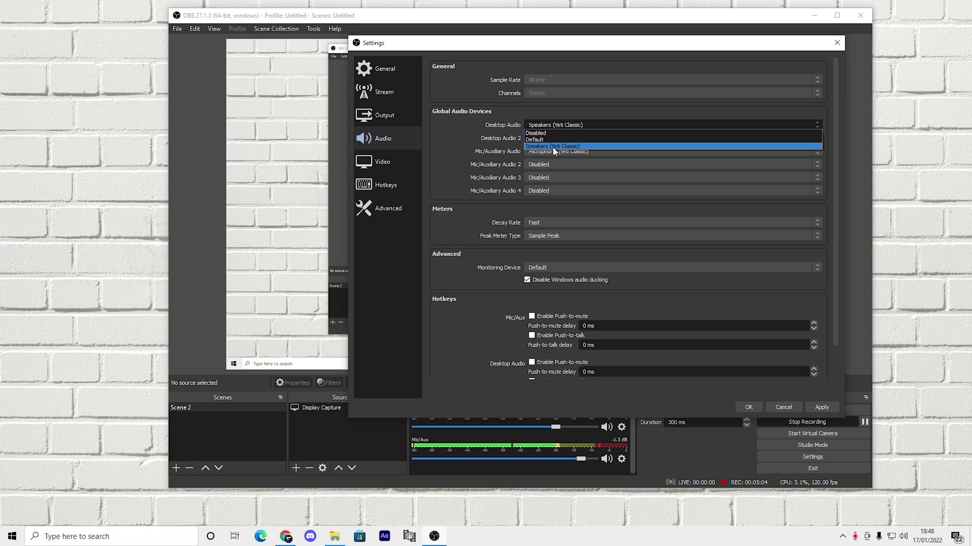
left_click(554, 147)
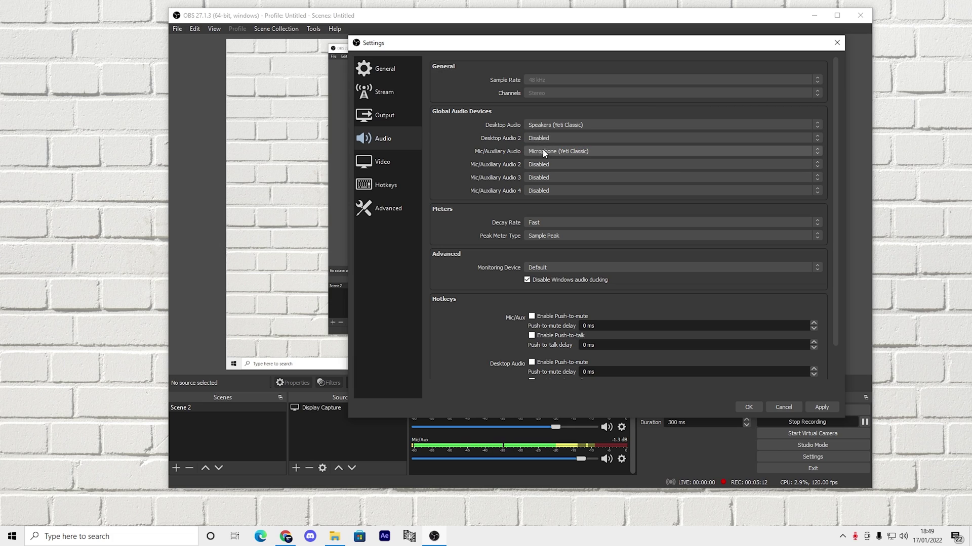
left_click(550, 154)
left_click(558, 137)
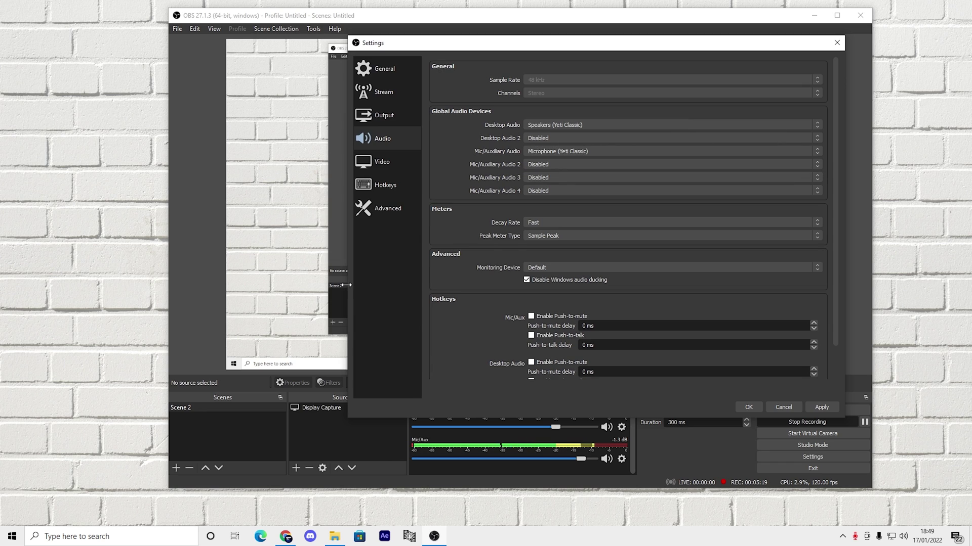
- Widen the Settings dialog, recheck desktop audio unchanged, and scroll to the ducking and push-to-talk options
left_click_drag(346, 285, 281, 283)
left_click(515, 125)
left_click(465, 125)
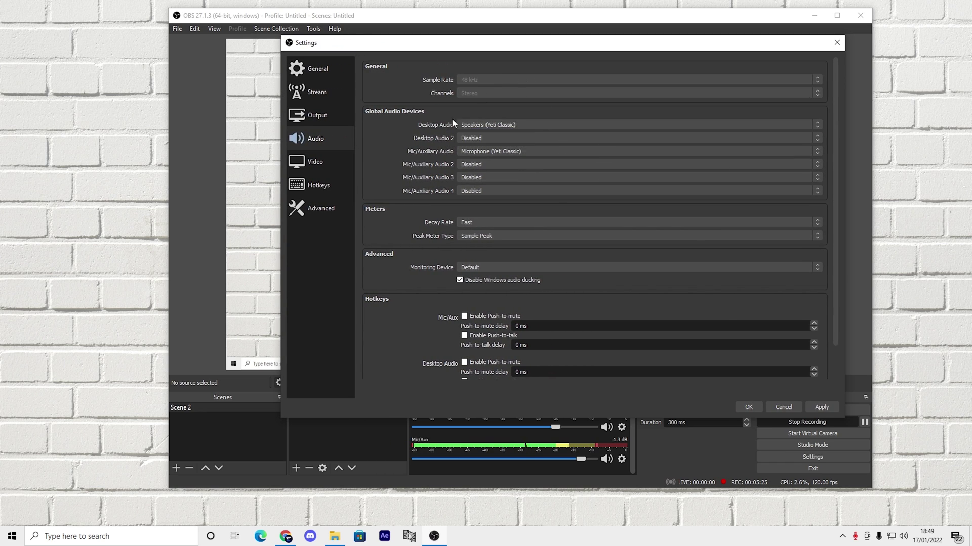
left_click(541, 124)
left_click(498, 124)
scroll(435, 152, "down", 1)
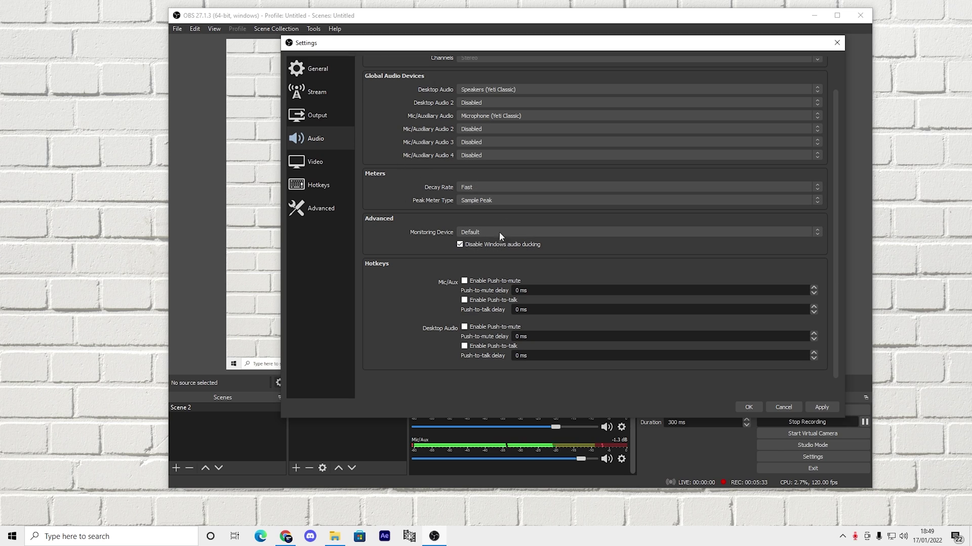
- Show the Video page with 1920x1080 base and output resolution at 120 fps
left_click(329, 164)
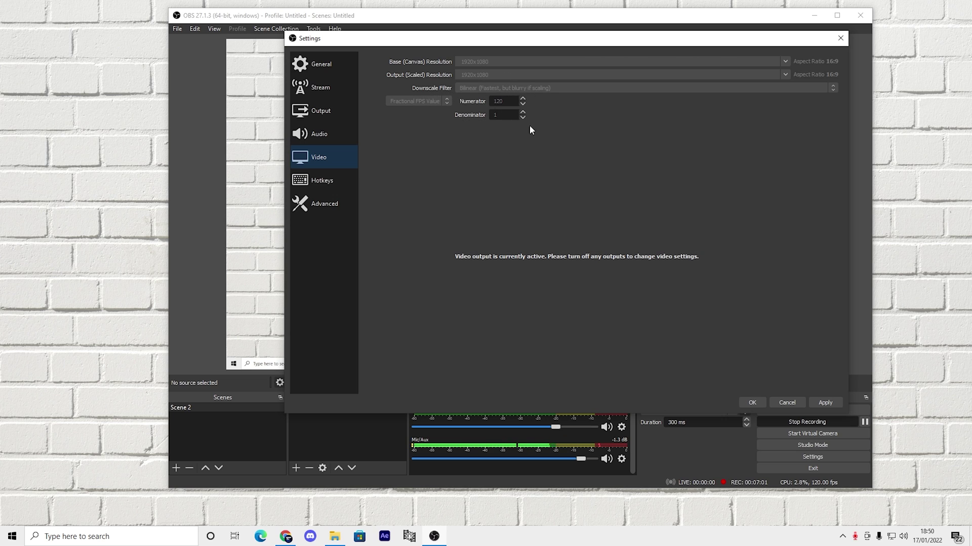
- Browse the Hotkeys list and Advanced page, then cancel Settings without saving any changes
left_click(329, 175)
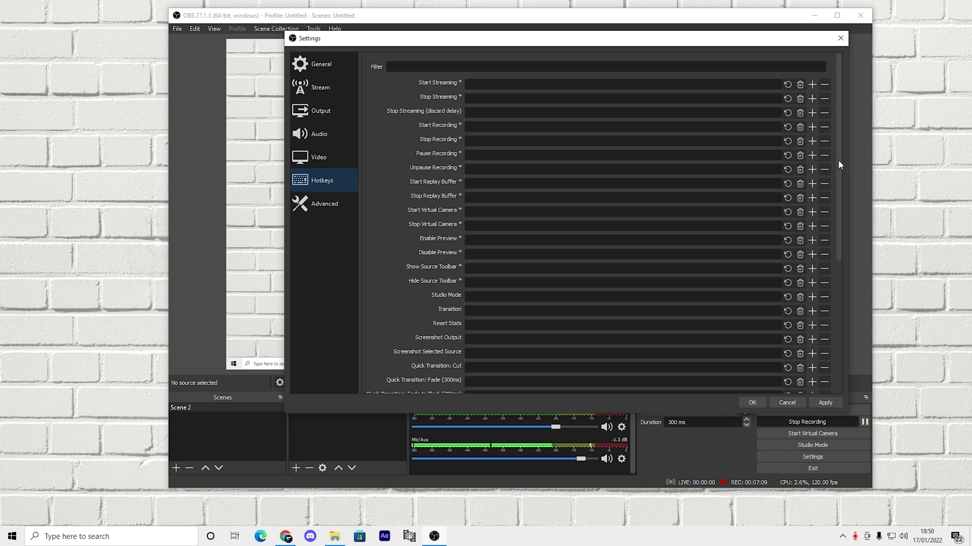
left_click_drag(839, 131, 824, 258)
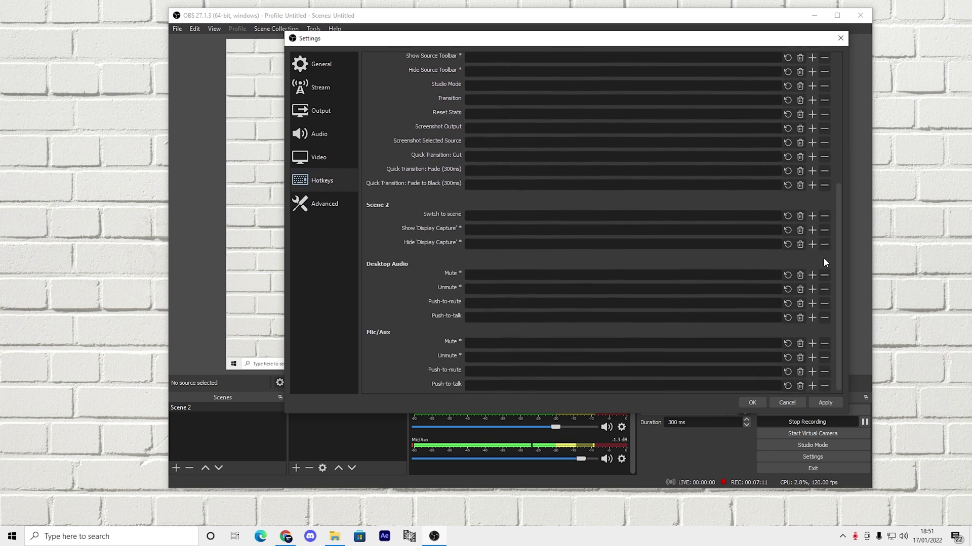
left_click(332, 204)
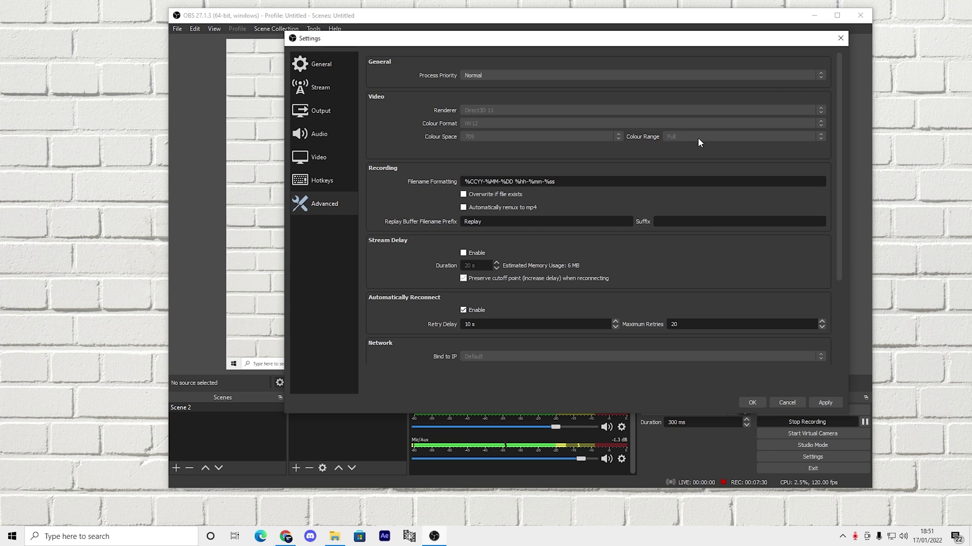
scroll(822, 172, "down", 3)
scroll(822, 190, "down", 2)
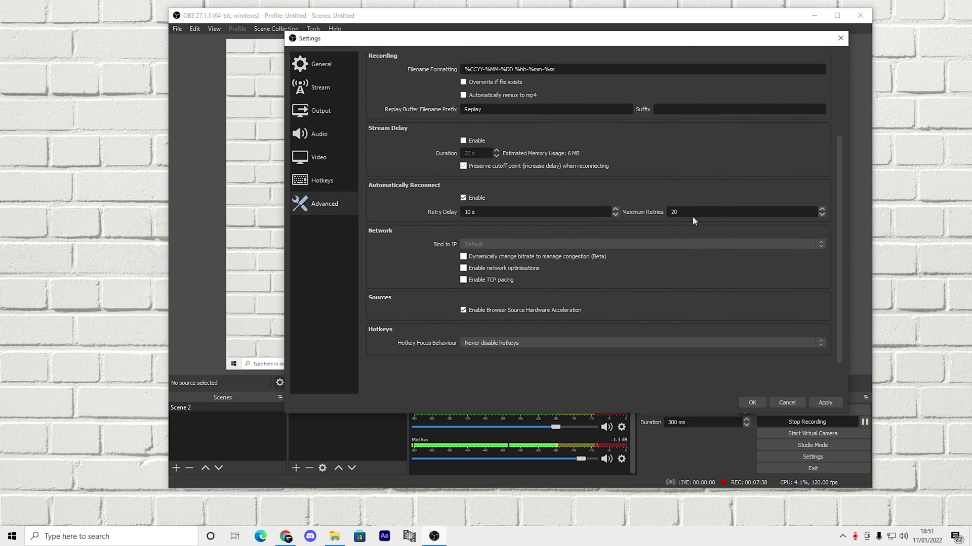
left_click(787, 404)
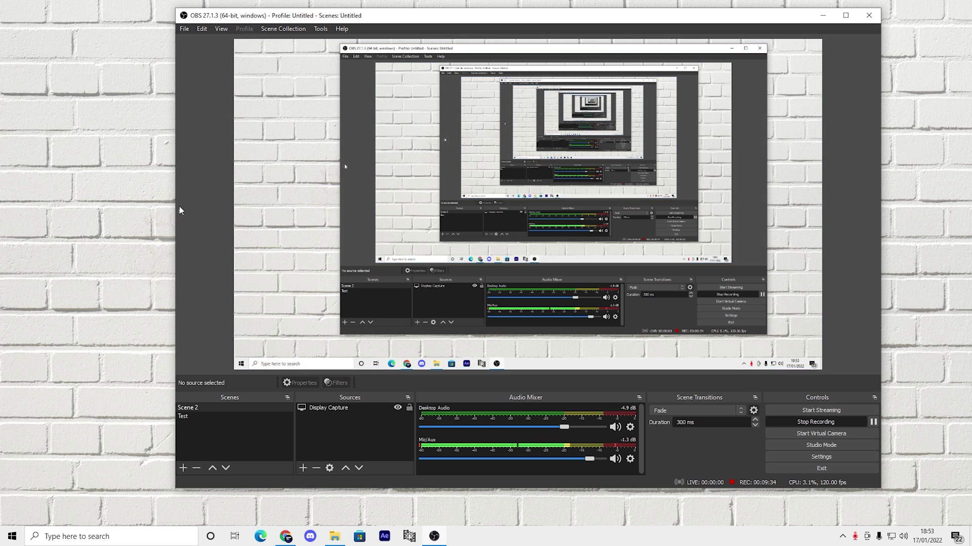
- Turn off Enable Preview from the preview's right-click menu, then widen the OBS window slightly
mouse_move(286, 14)
left_mouse_down()
mouse_move(301, 15)
mouse_move(279, 11)
left_mouse_up()
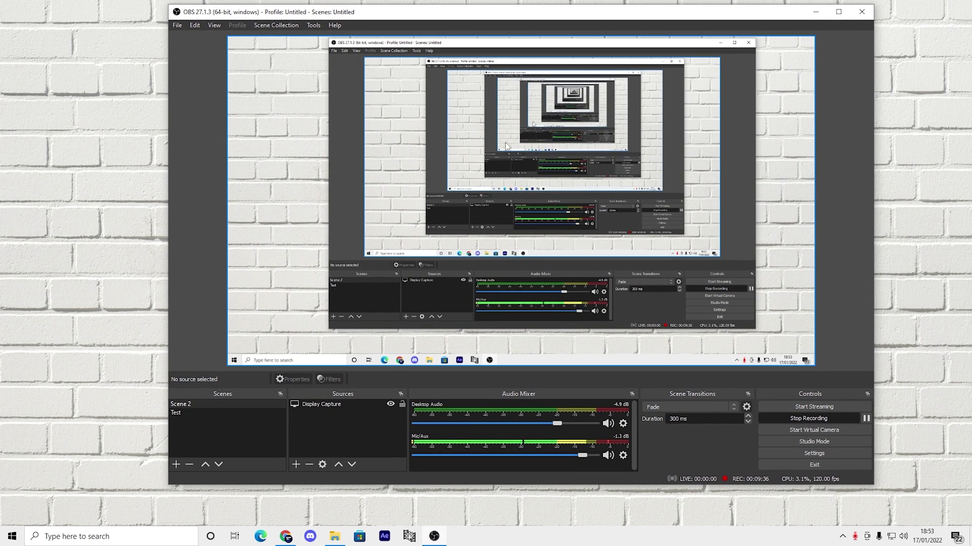
right_click(411, 159)
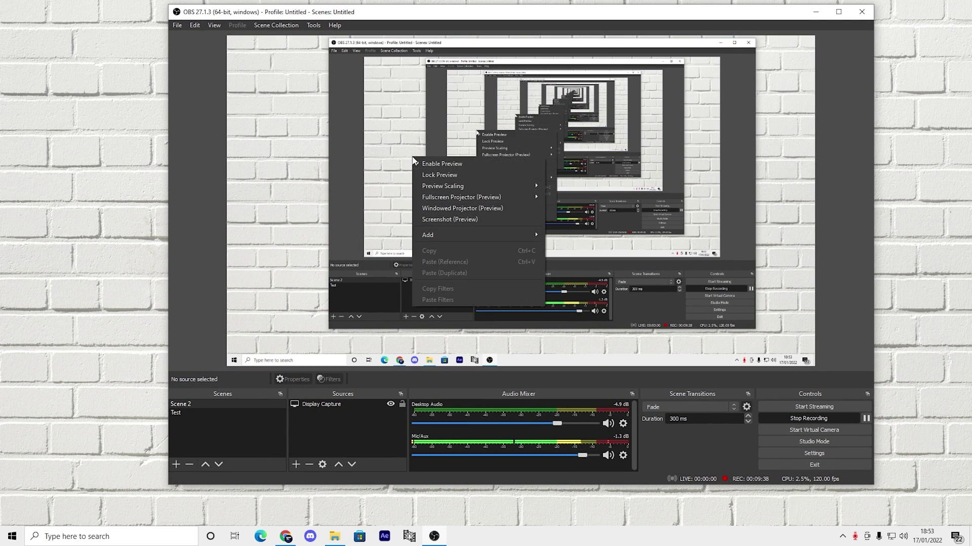
left_click(460, 164)
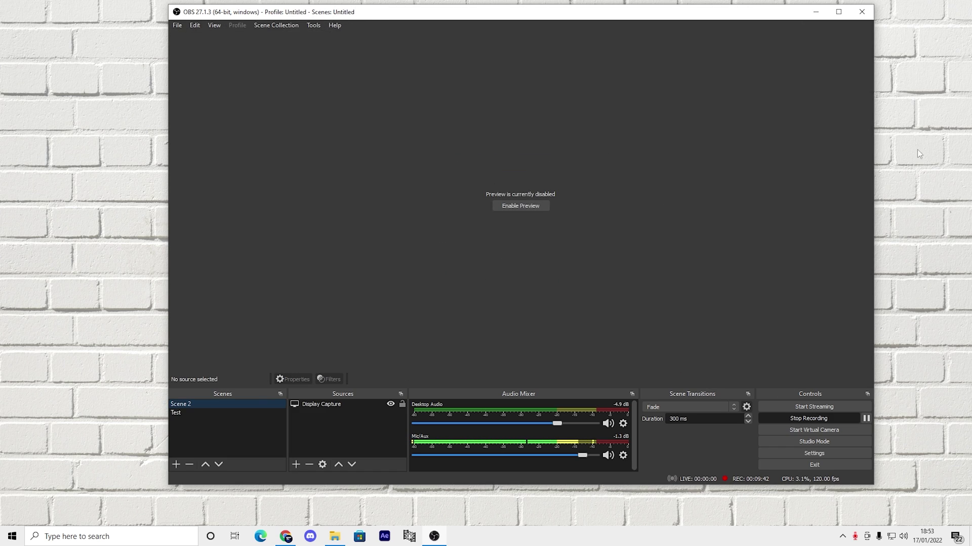
left_click(920, 3)
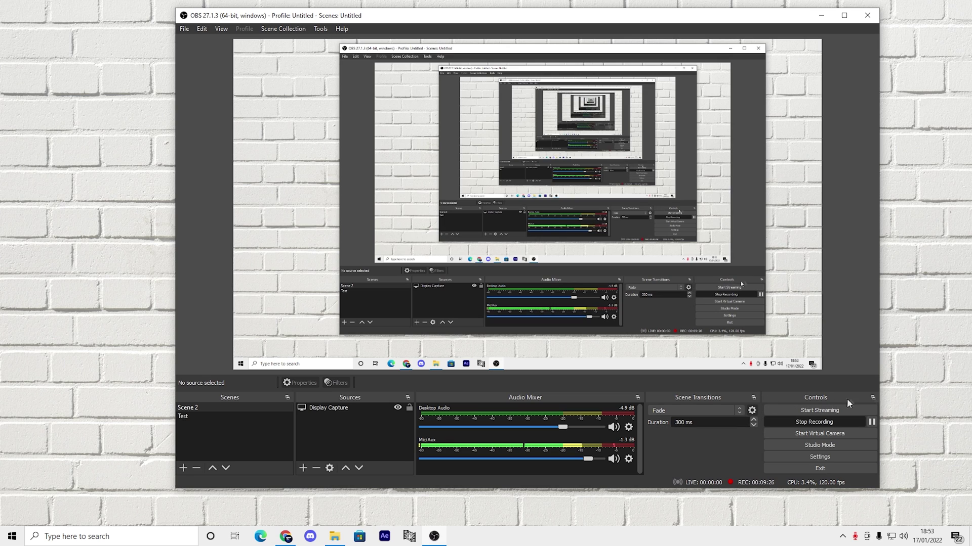
left_click_drag(879, 381, 881, 382)
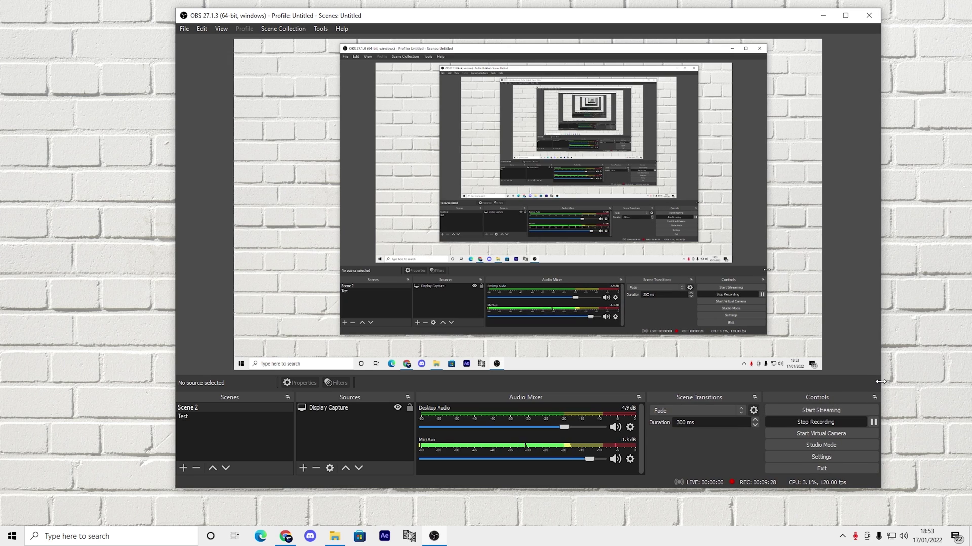